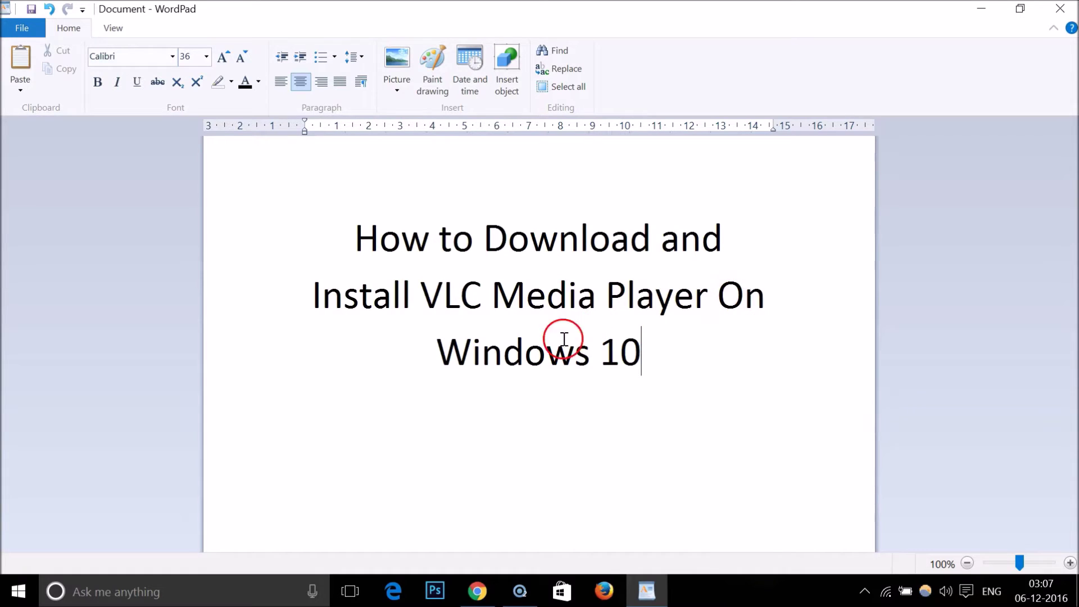
{"action": "left_click", "coordinate": [479, 589]}
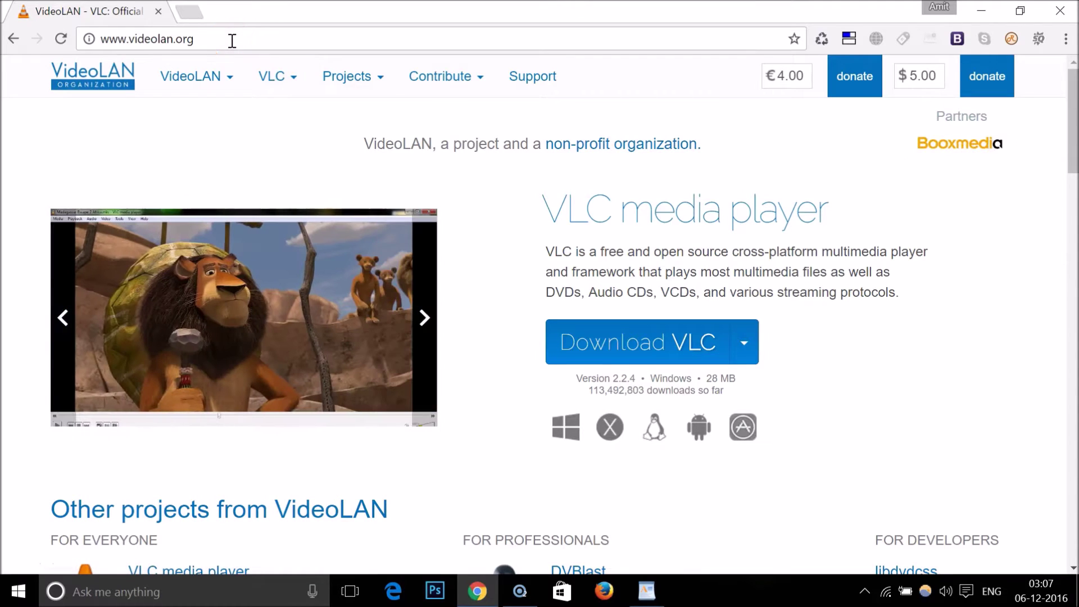
{"action": "left_click", "coordinate": [234, 40]}
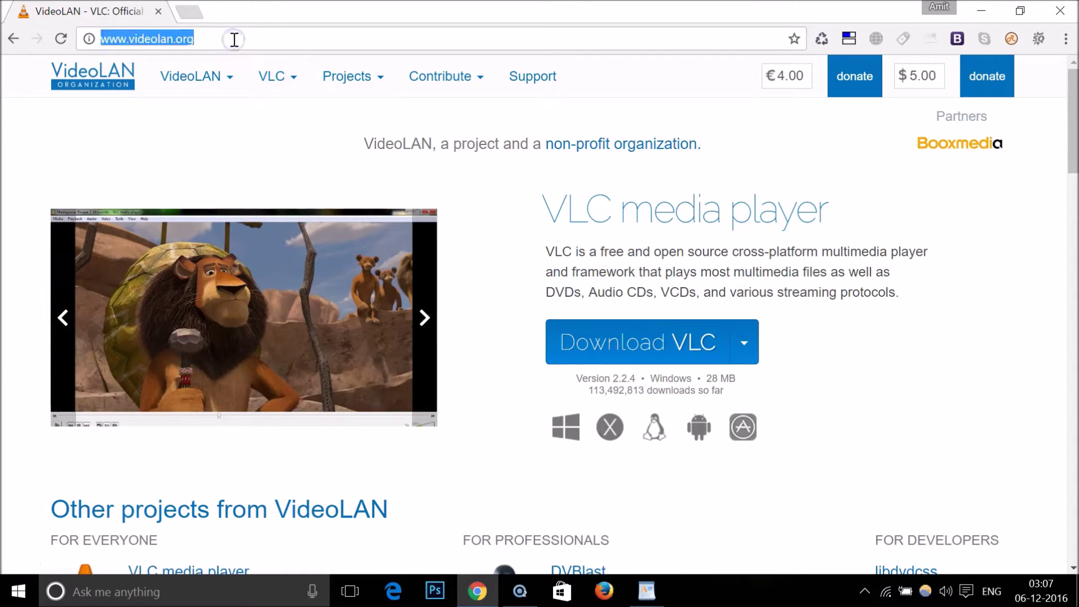
{"action": "left_click", "coordinate": [234, 40]}
{"action": "left_click", "coordinate": [171, 41]}
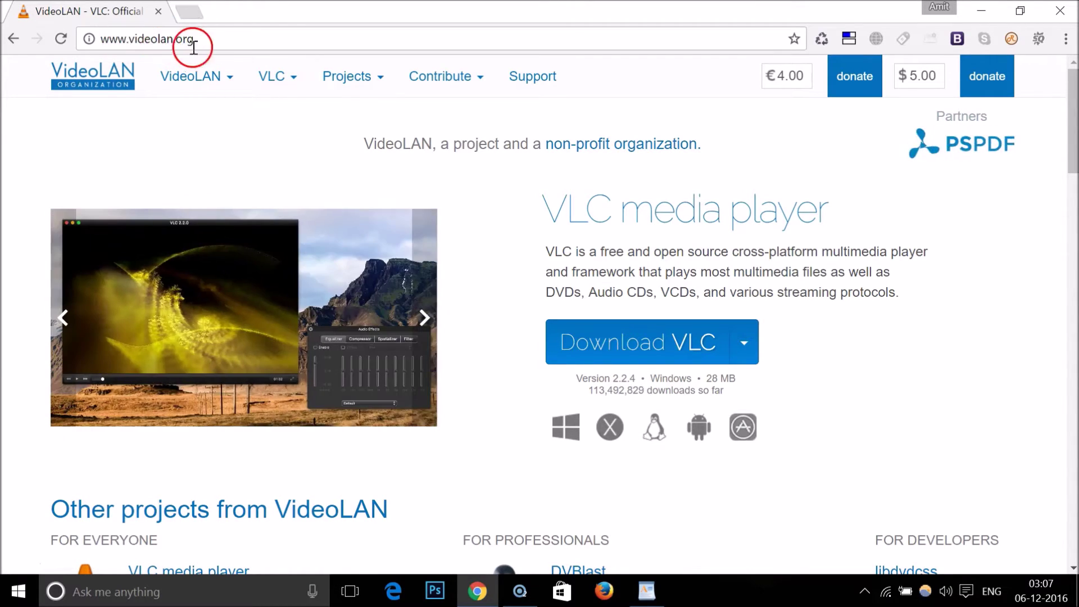
{"action": "left_click", "coordinate": [264, 36]}
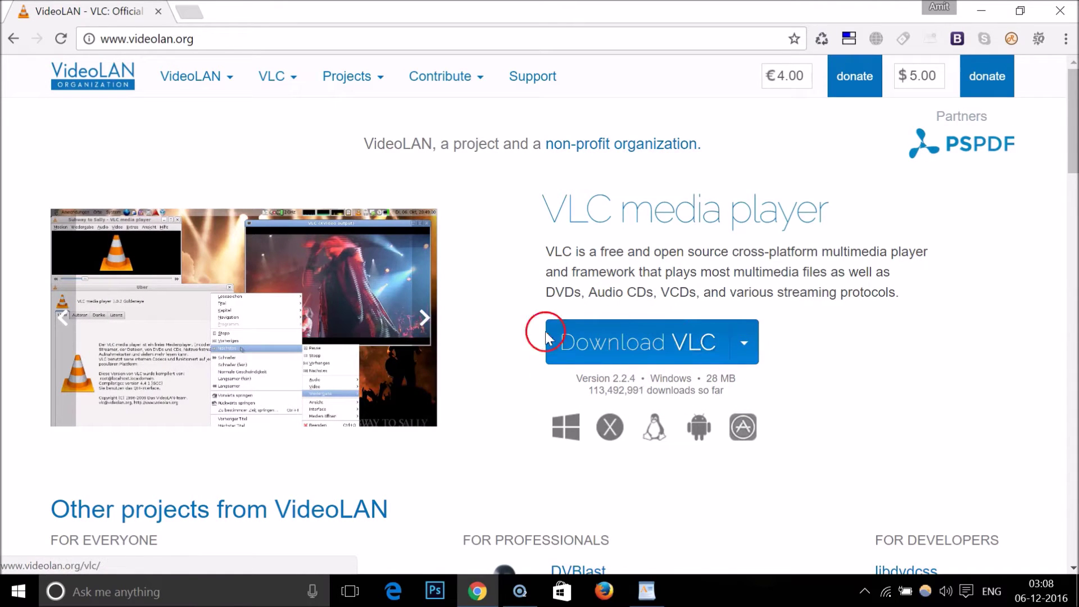
Download the Windows version of VLC media player from the VideoLAN site
{"action": "left_click", "coordinate": [745, 344]}
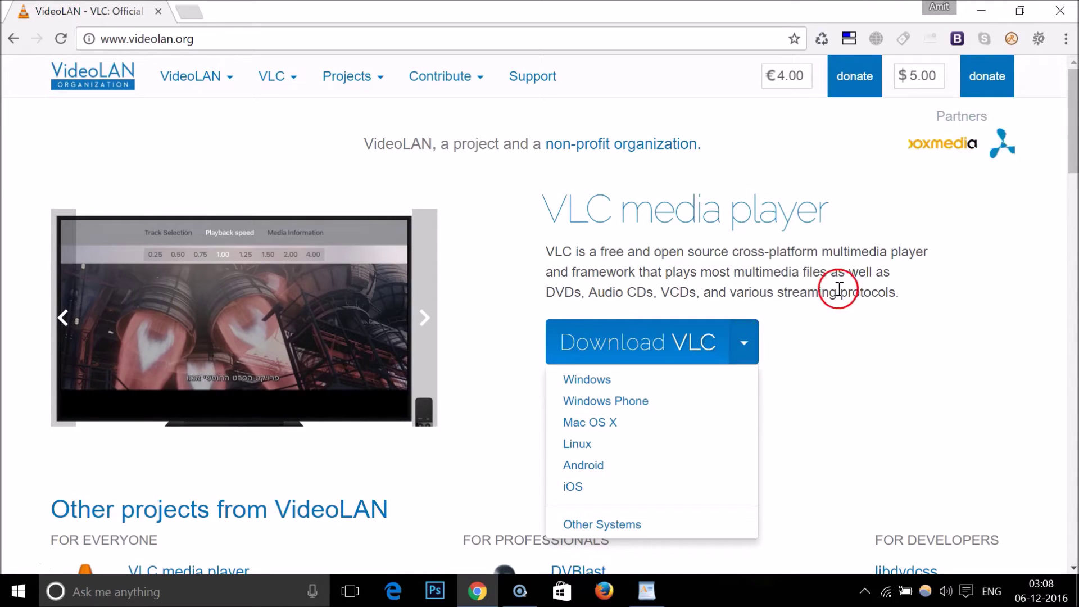
{"action": "scroll", "coordinate": [837, 292], "scroll_direction": "down", "scroll_amount": 3}
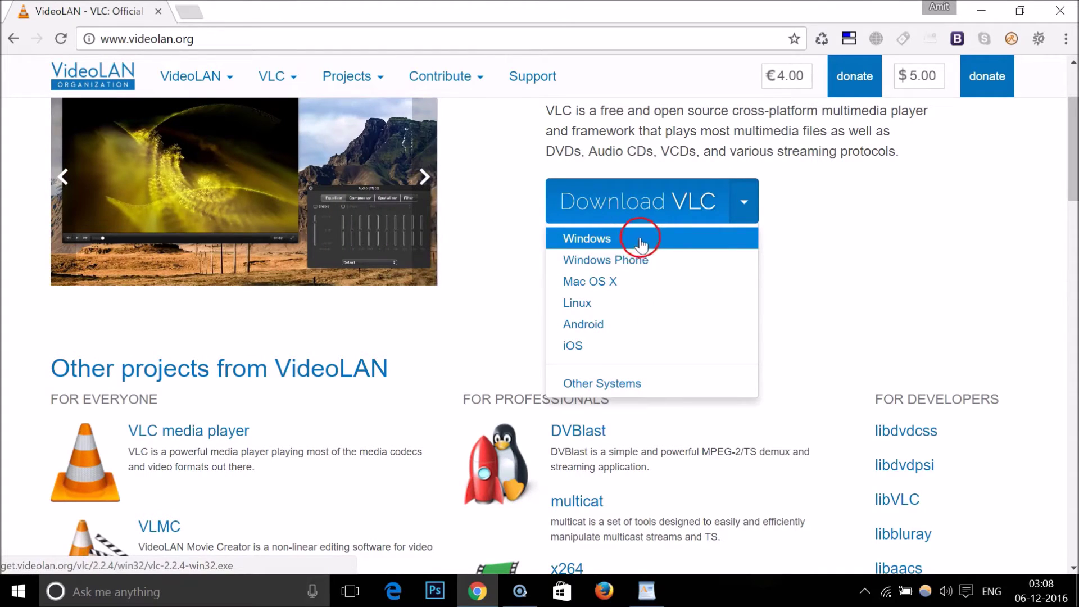
{"action": "left_click", "coordinate": [628, 242]}
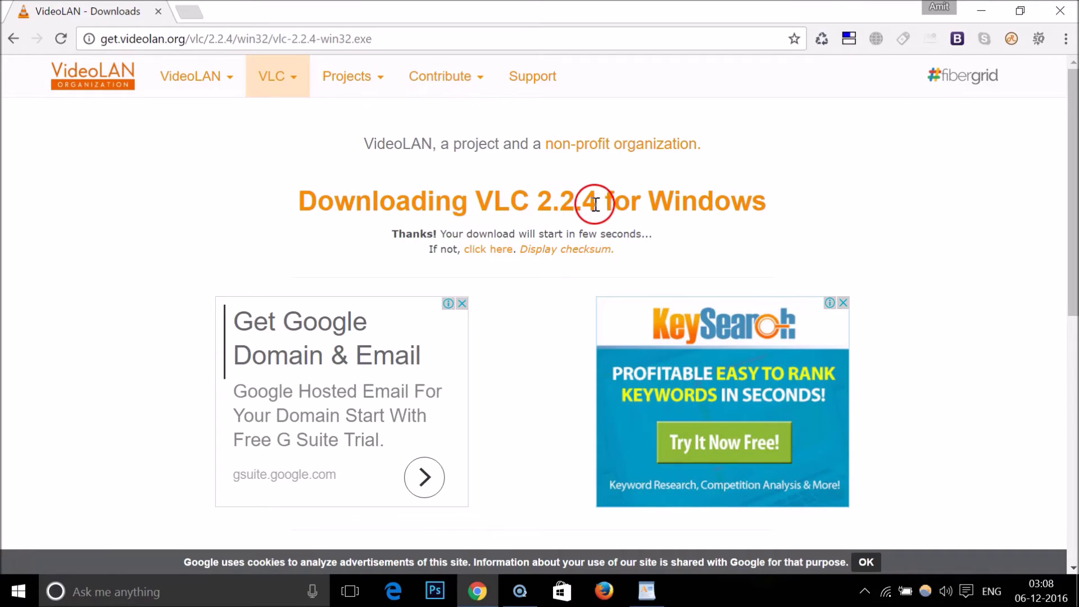
{"action": "left_click_drag", "start_coordinate": [538, 200], "coordinate": [597, 200]}
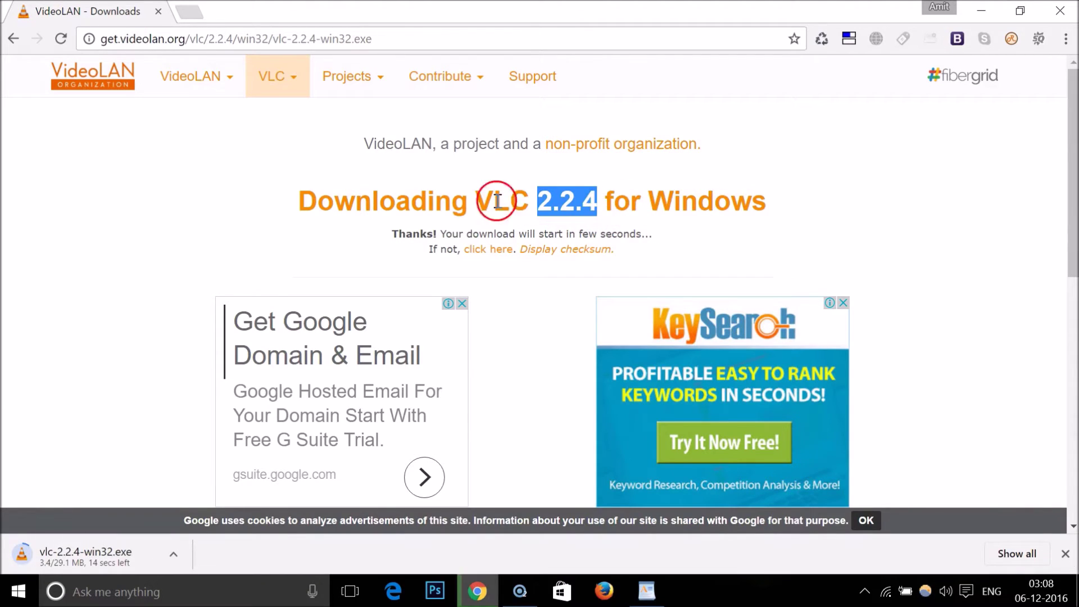
{"action": "left_click", "coordinate": [565, 201]}
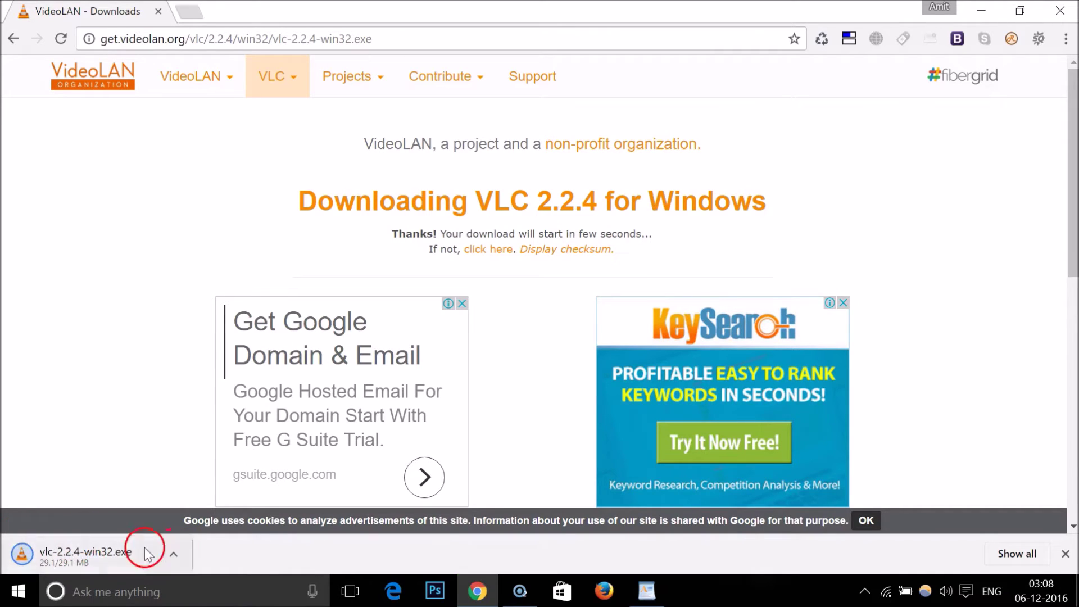
Minimize the Chrome and WordPad windows to reach the desktop
{"action": "left_click", "coordinate": [107, 556]}
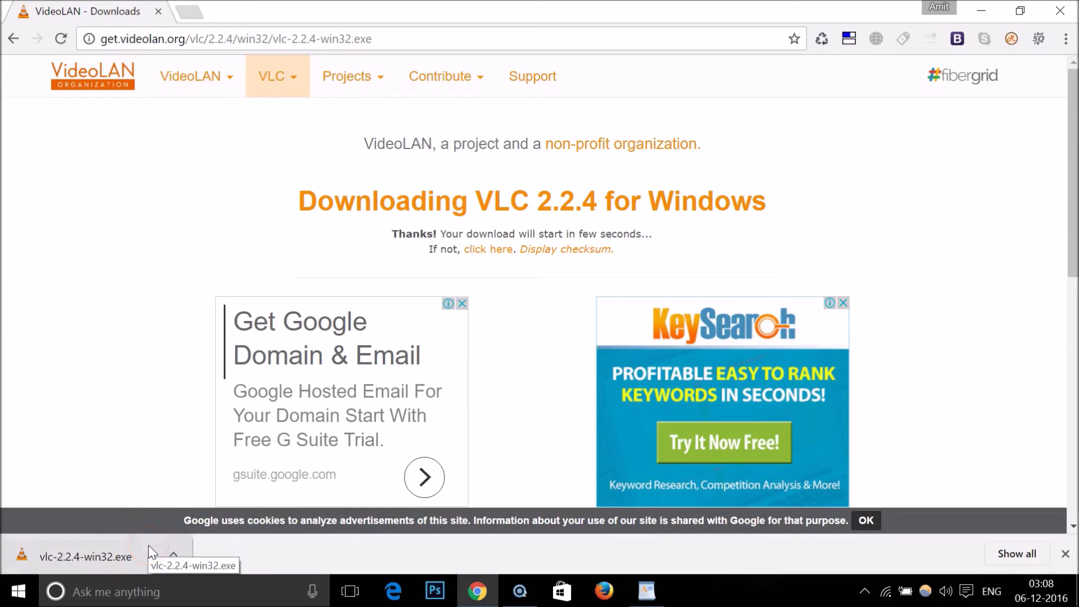
{"action": "left_click", "coordinate": [39, 550]}
{"action": "left_click", "coordinate": [980, 9]}
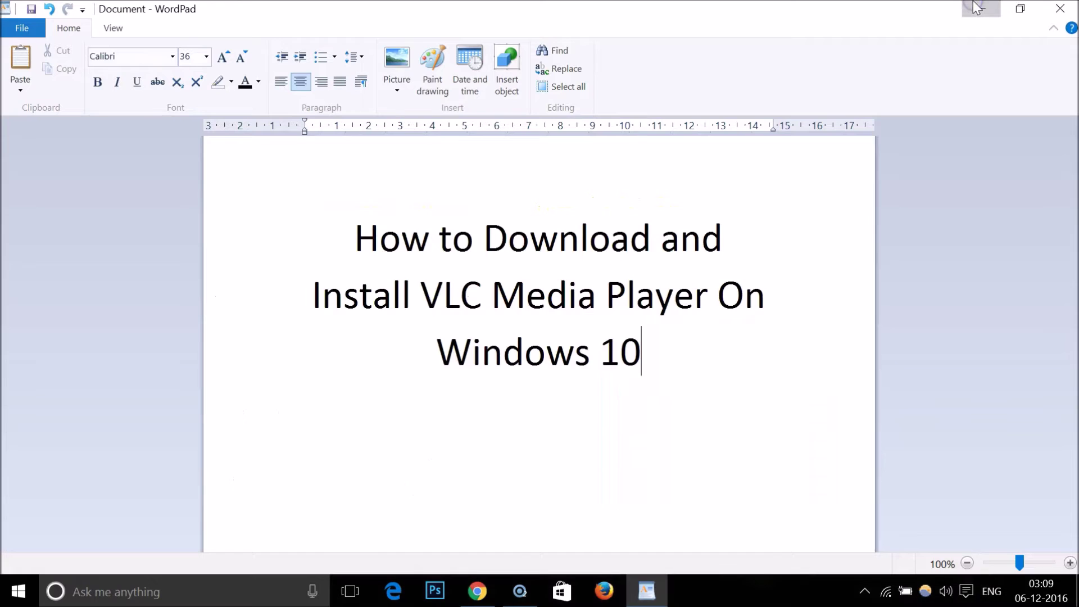
{"action": "left_click", "coordinate": [977, 7]}
Move the downloaded VLC 2.2.4 installer to an empty area of the desktop and launch it
{"action": "left_click", "coordinate": [429, 233]}
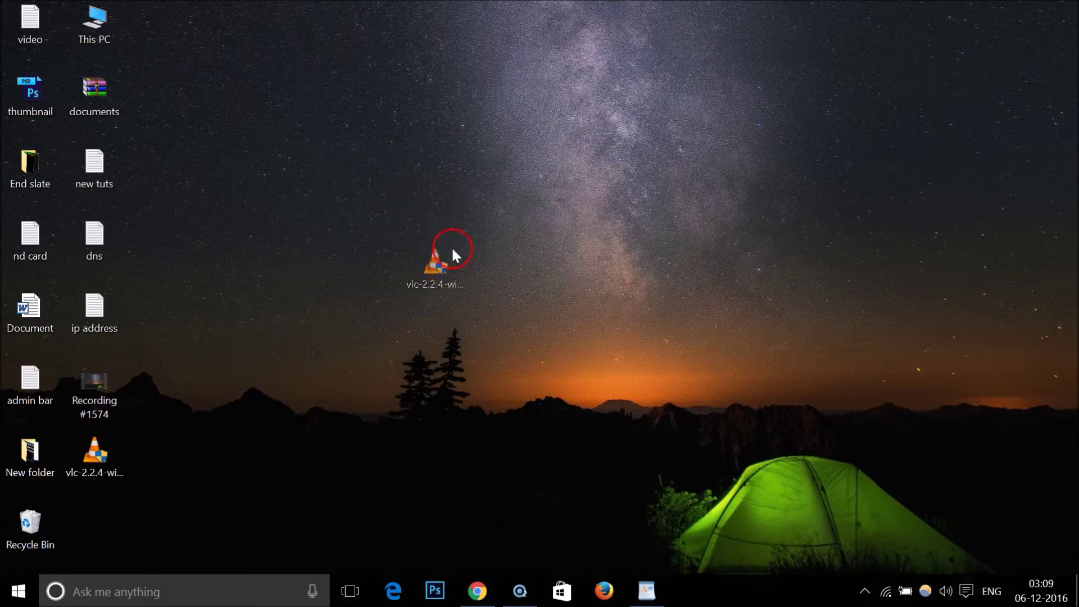
{"action": "left_click_drag", "start_coordinate": [452, 250], "coordinate": [450, 187]}
{"action": "left_click", "coordinate": [458, 255]}
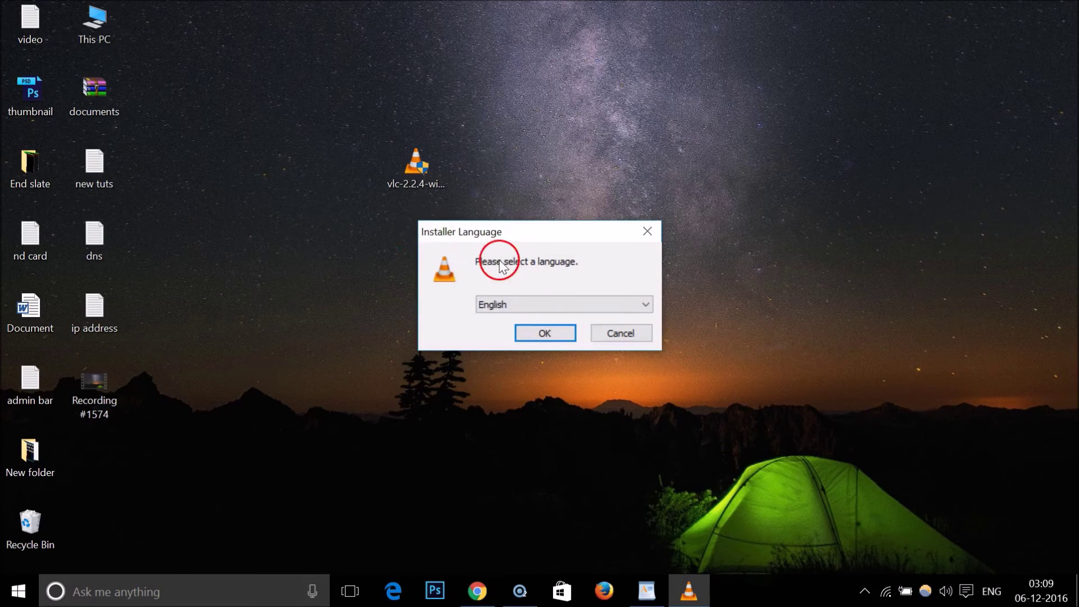
Choose English as the installer language and accept the license agreement in the VLC setup wizard
{"action": "left_click", "coordinate": [541, 308]}
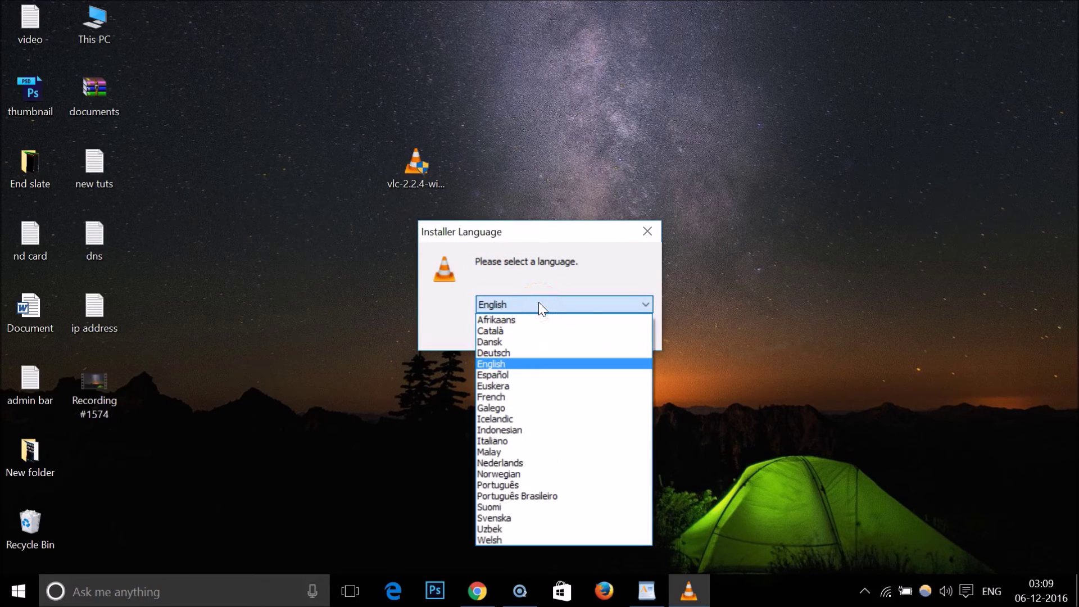
{"action": "left_click", "coordinate": [538, 304]}
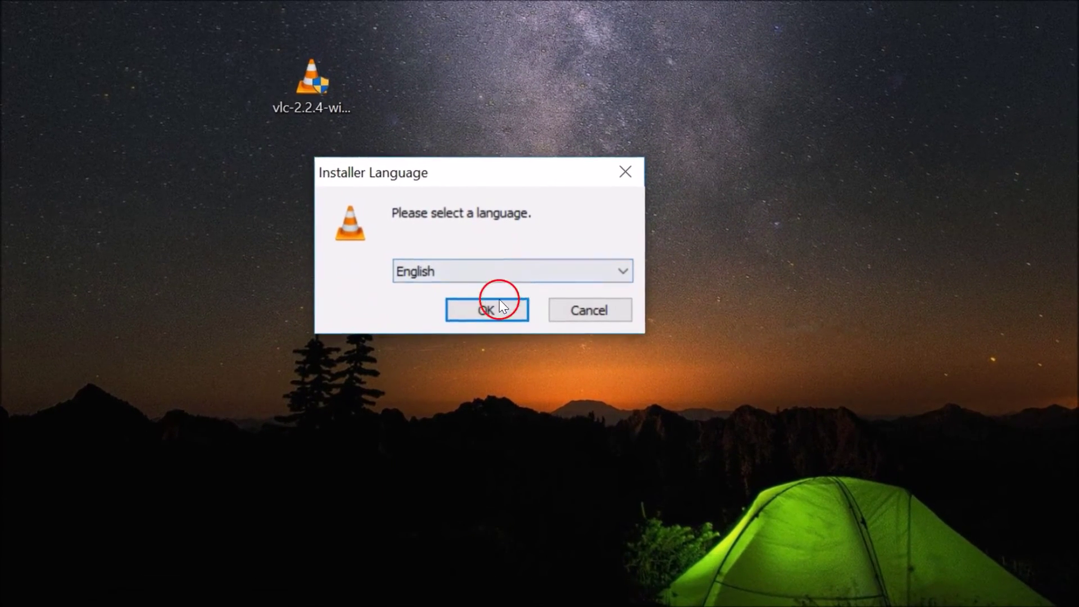
{"action": "left_click", "coordinate": [494, 308]}
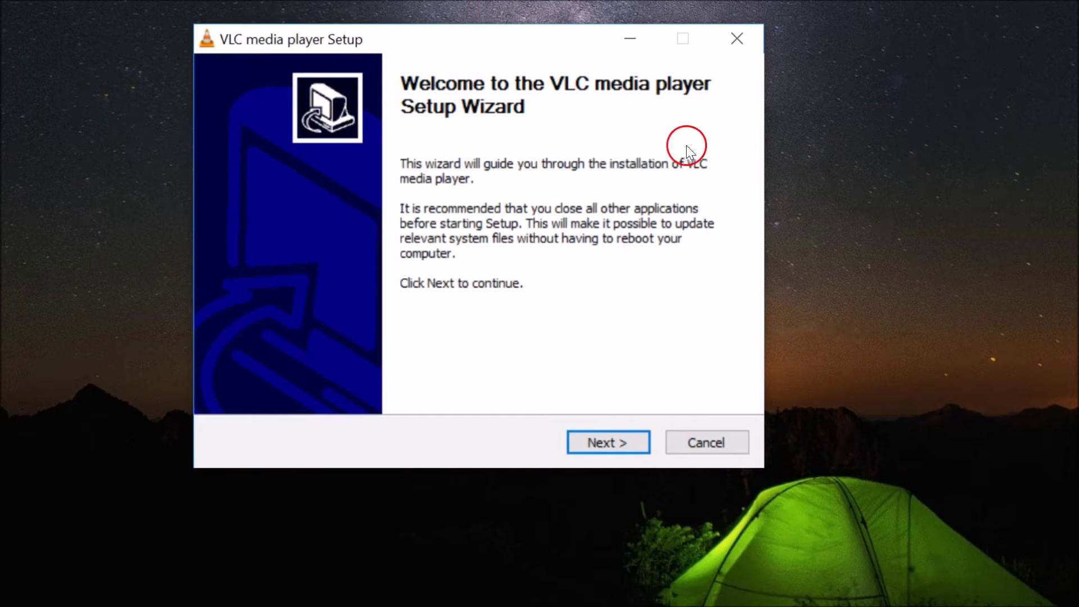
{"action": "left_click", "coordinate": [621, 441]}
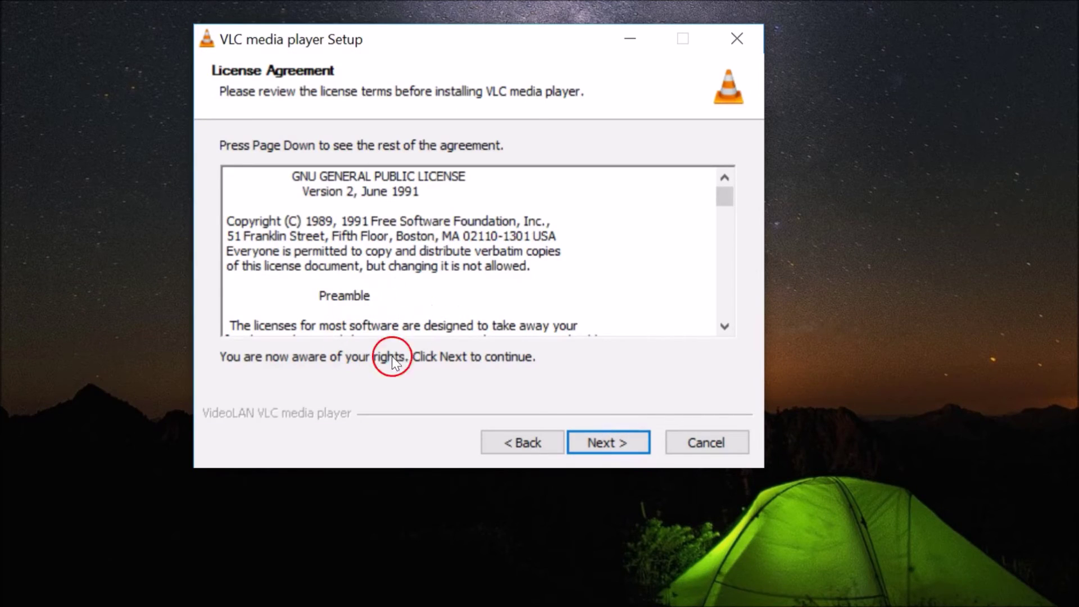
{"action": "scroll", "coordinate": [397, 216], "scroll_direction": "down", "scroll_amount": 20}
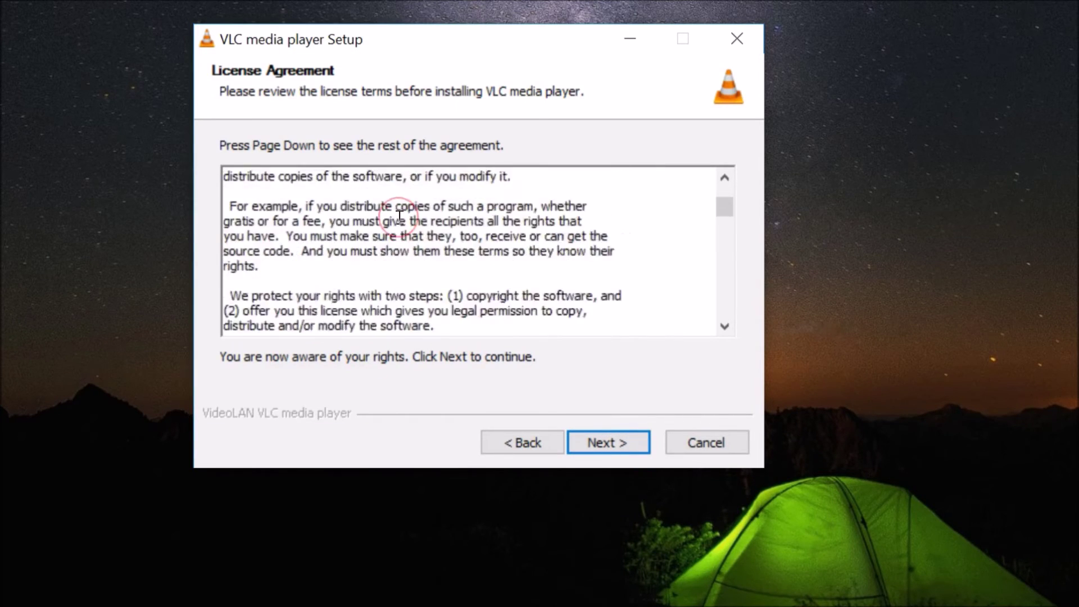
{"action": "left_click", "coordinate": [578, 438]}
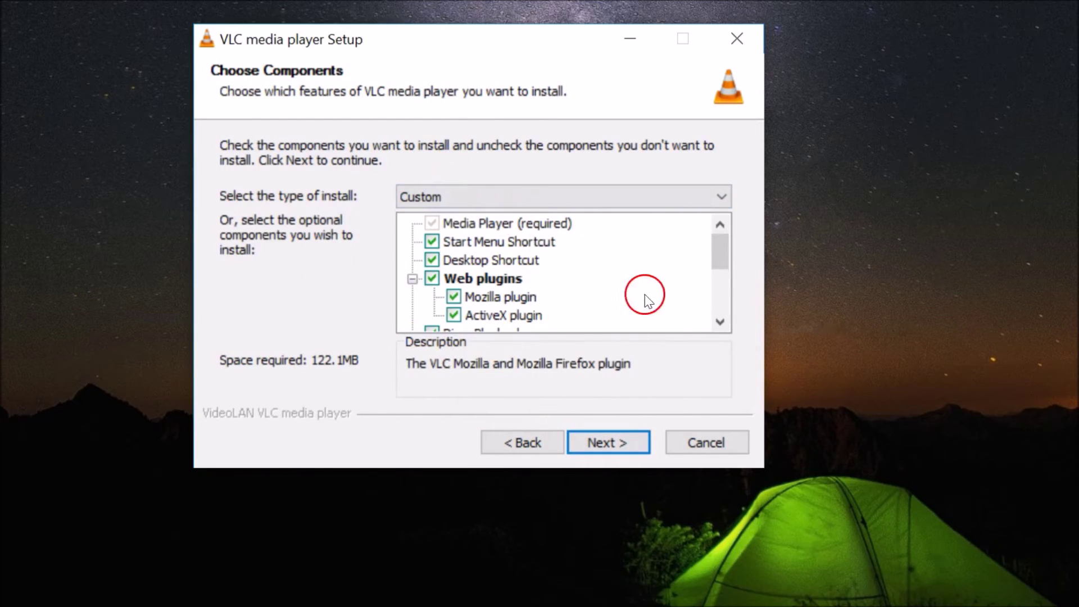
Keep the default components, install VLC in C:\Program Files (x86)\VideoLAN\VLC and finish the wizard with Run VLC media player enabled
{"action": "left_click", "coordinate": [720, 303]}
{"action": "left_click", "coordinate": [719, 301]}
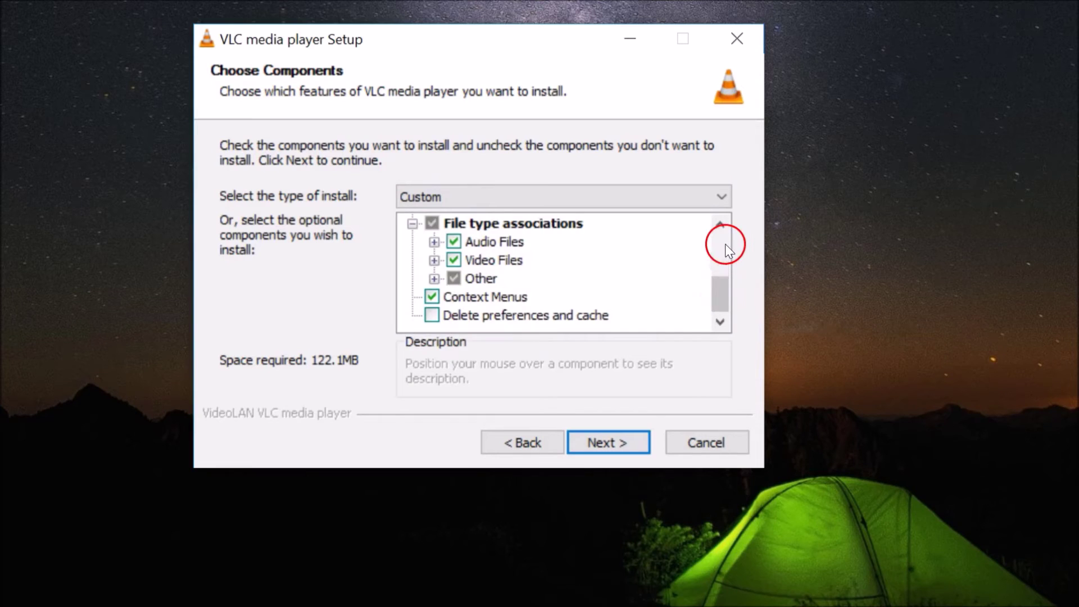
{"action": "left_click", "coordinate": [724, 243]}
{"action": "left_click", "coordinate": [618, 444]}
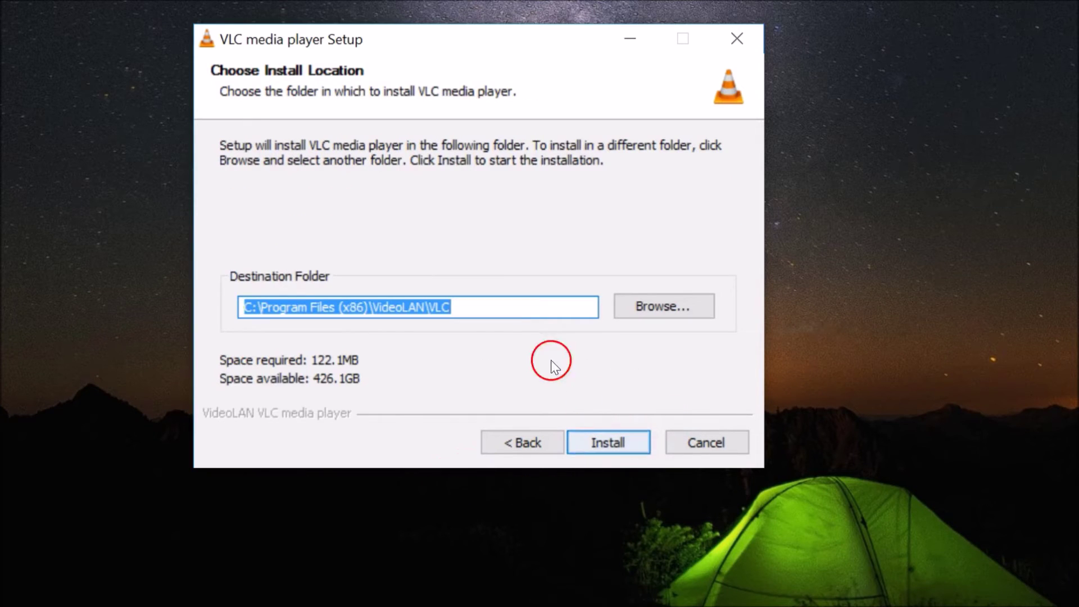
{"action": "left_click", "coordinate": [585, 443]}
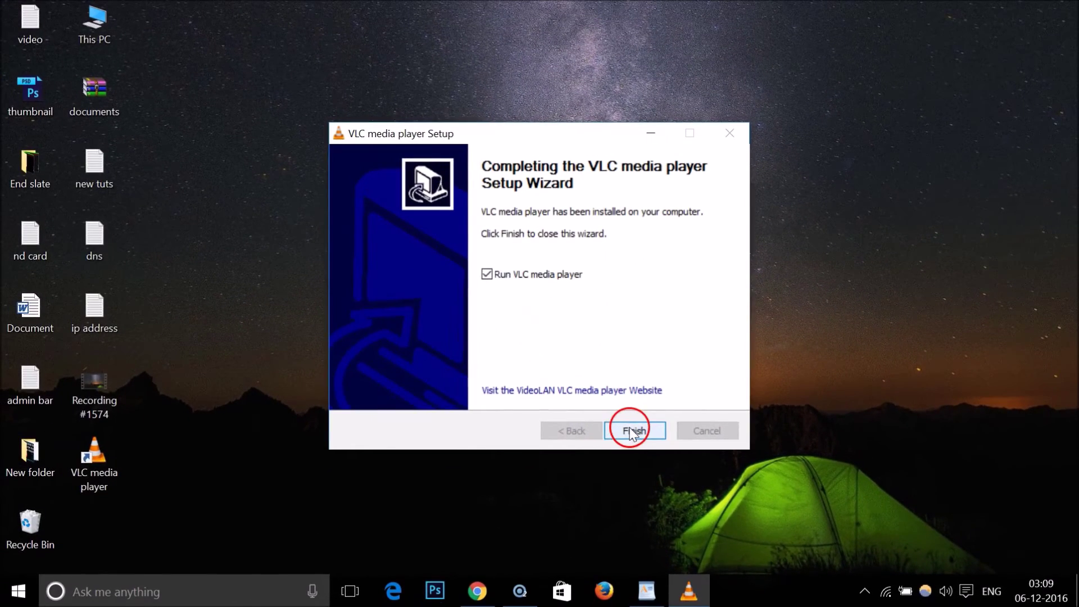
{"action": "left_click", "coordinate": [633, 432]}
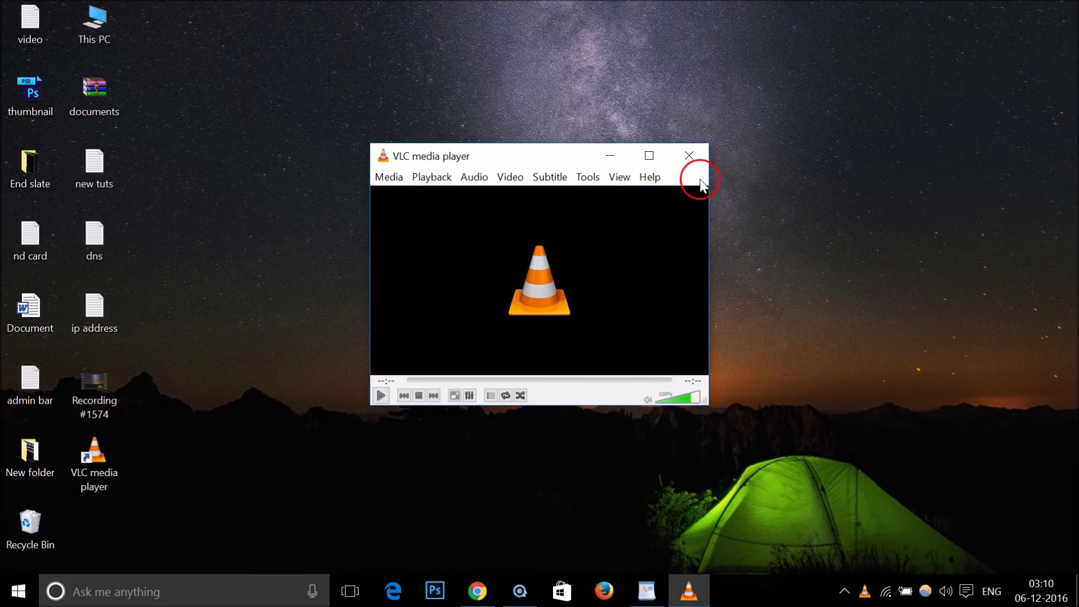
Open the video file Recording #1574 from the Desktop folder in VLC media player
{"action": "left_click", "coordinate": [391, 177]}
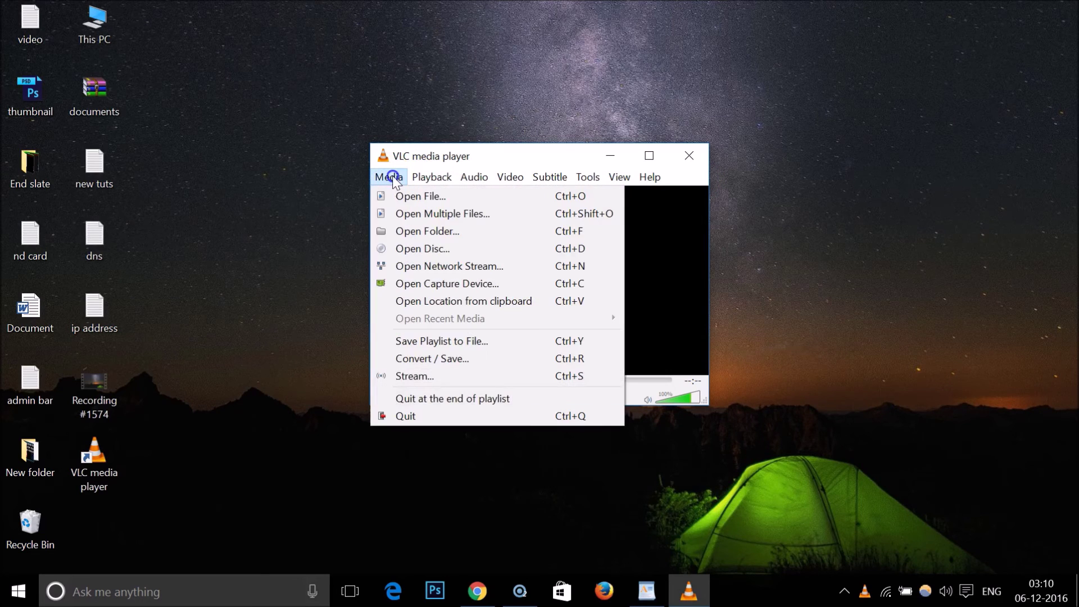
{"action": "left_click", "coordinate": [396, 196]}
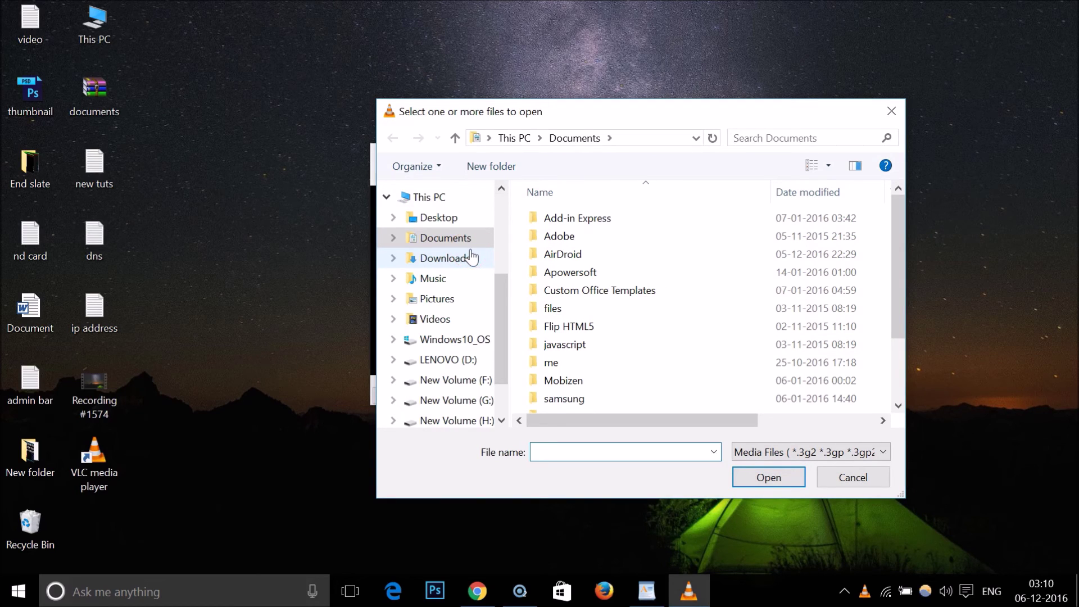
{"action": "left_click", "coordinate": [458, 236]}
{"action": "left_click", "coordinate": [453, 220]}
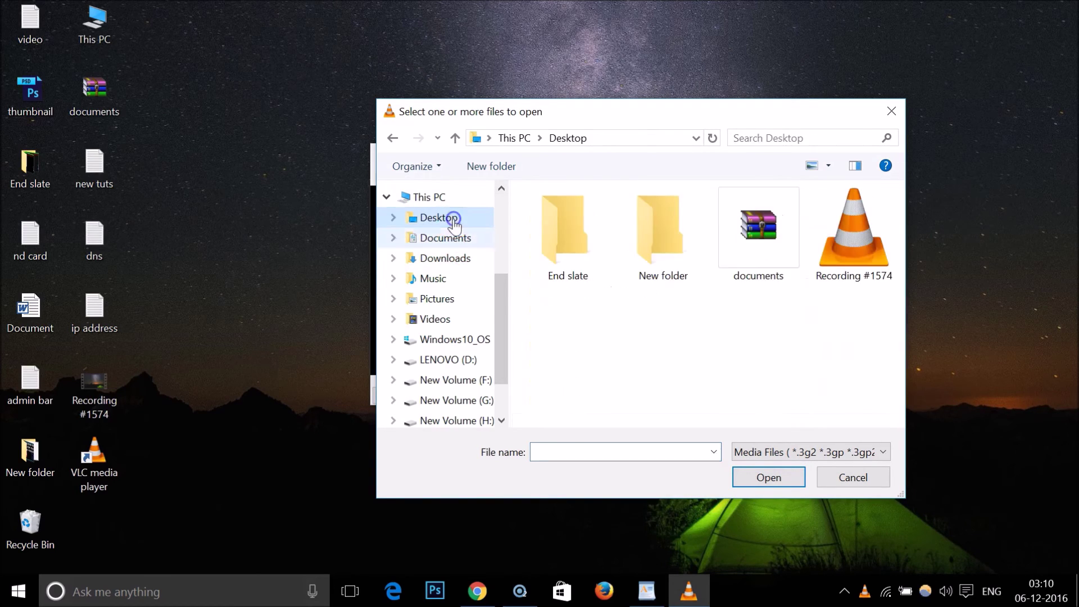
{"action": "left_click", "coordinate": [849, 273]}
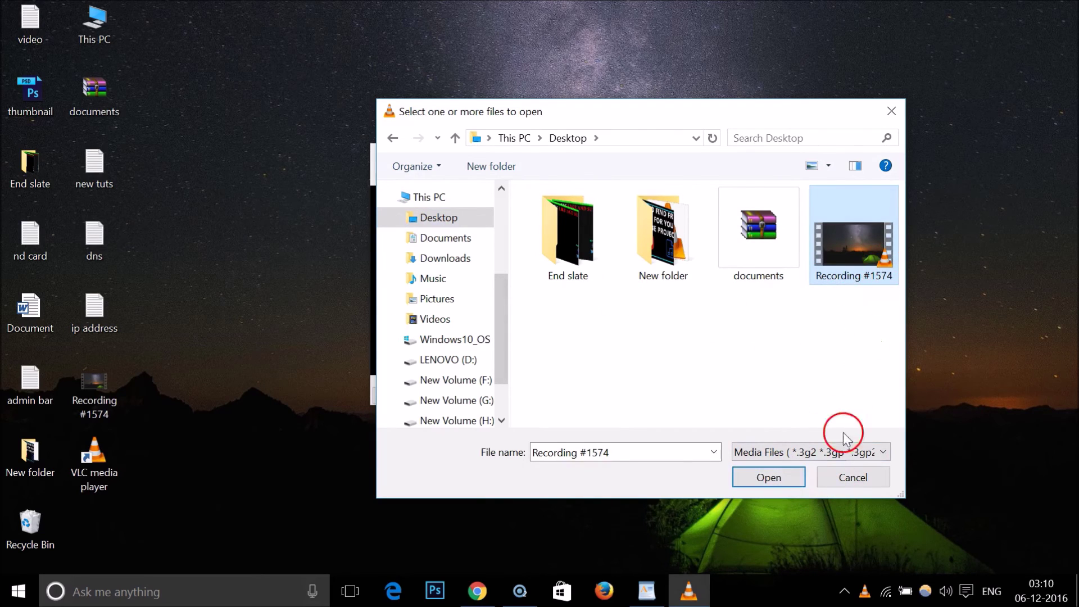
{"action": "left_click", "coordinate": [768, 477]}
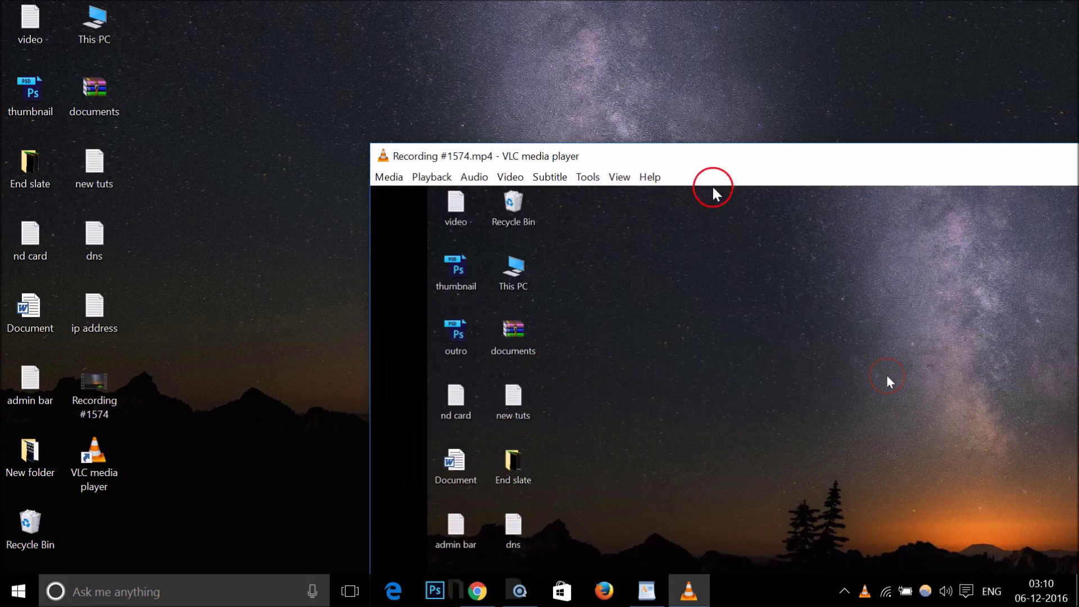
Close the VLC media player window and switch back to the WordPad document
{"action": "right_click", "coordinate": [750, 162]}
{"action": "left_click", "coordinate": [789, 261]}
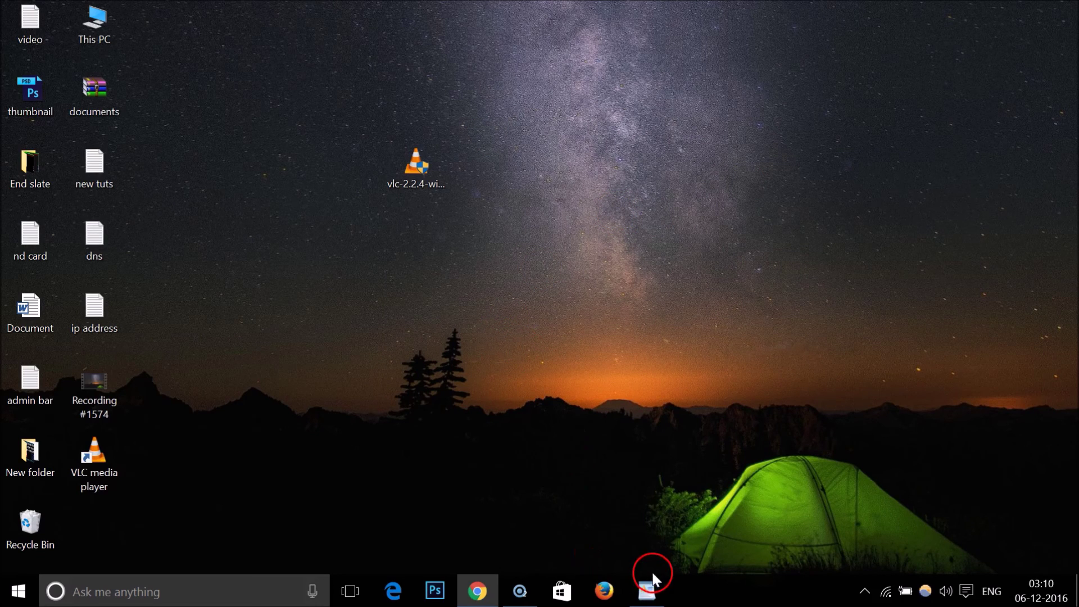
{"action": "left_click", "coordinate": [651, 588]}
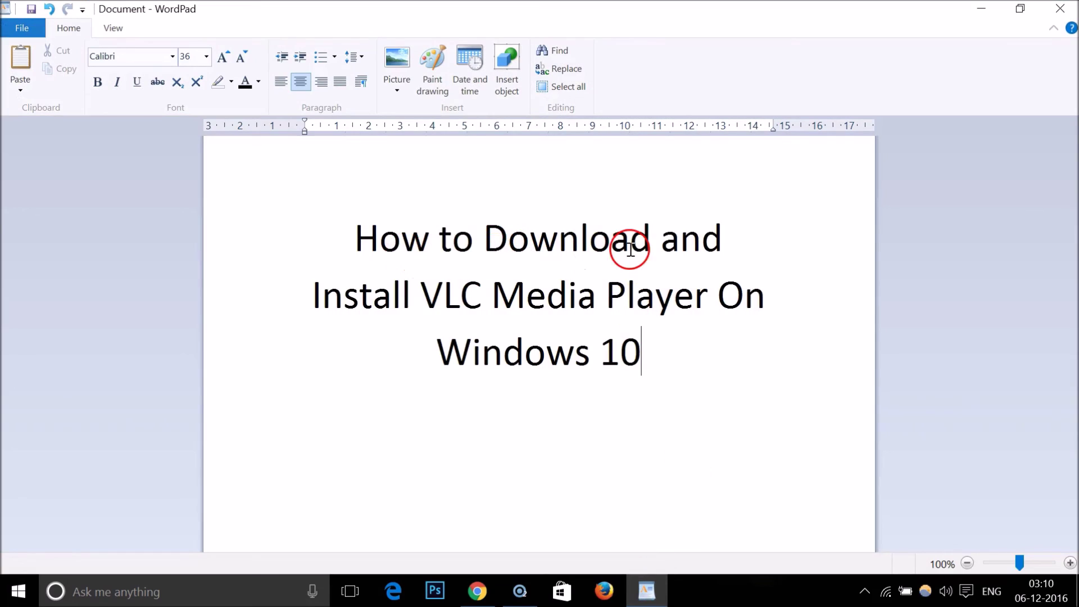